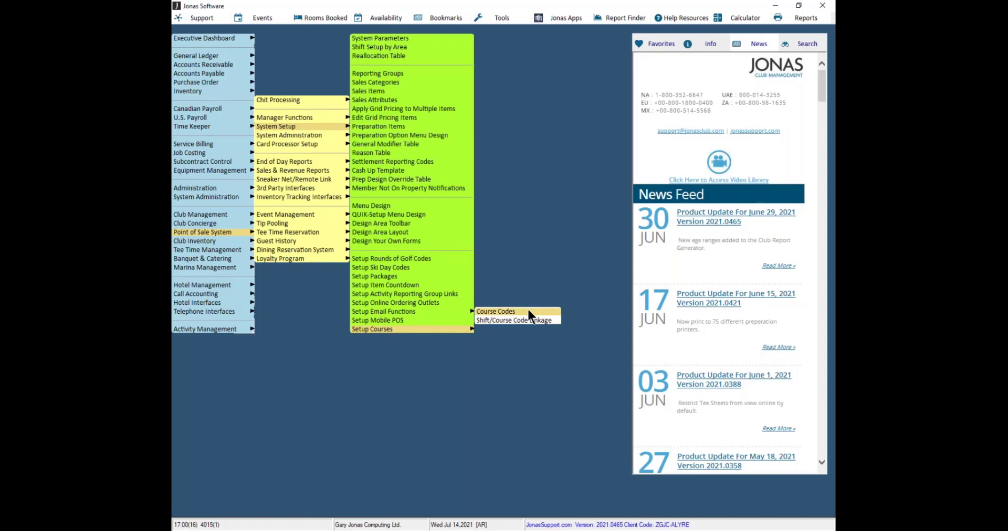
# - Open course code CR1 of the JF (JRGCC F&B) partition in the course code setup
pyautogui.click(529, 312)
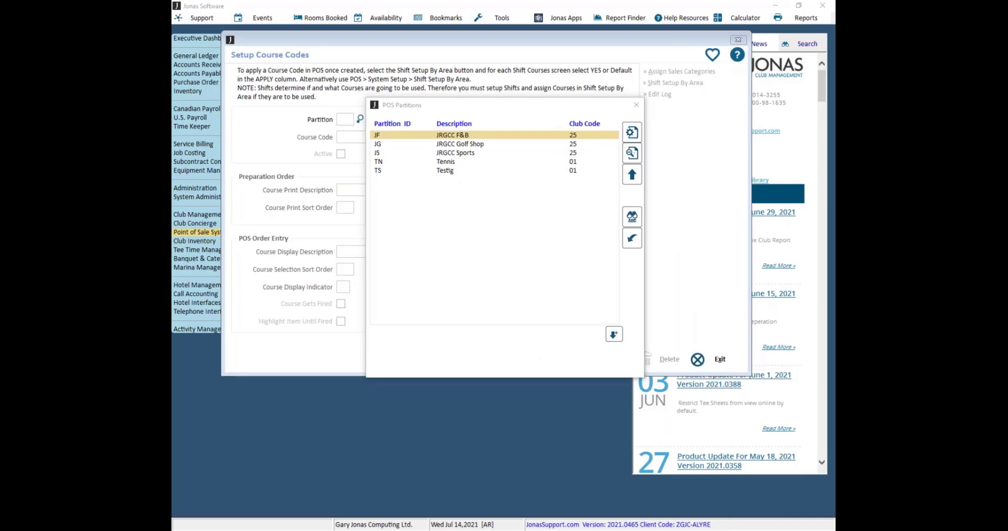
pyautogui.doubleClick(449, 135)
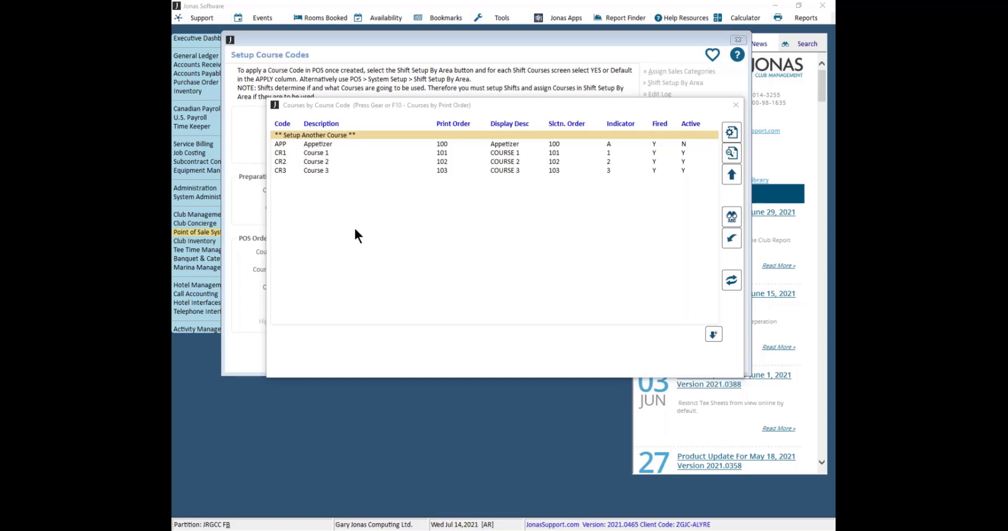
pyautogui.doubleClick(310, 151)
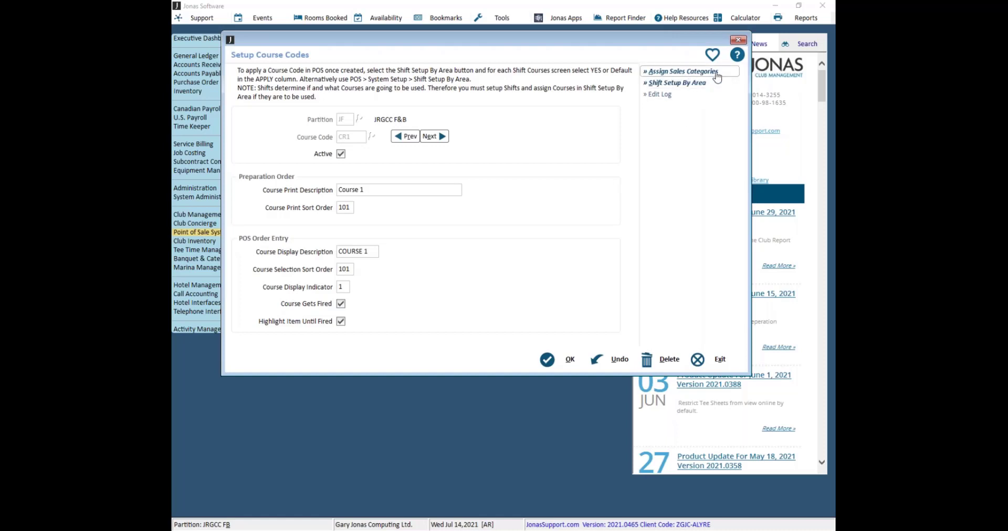
# - Review the sales categories assigned to Course 1 and return to its course code setup
pyautogui.click(682, 71)
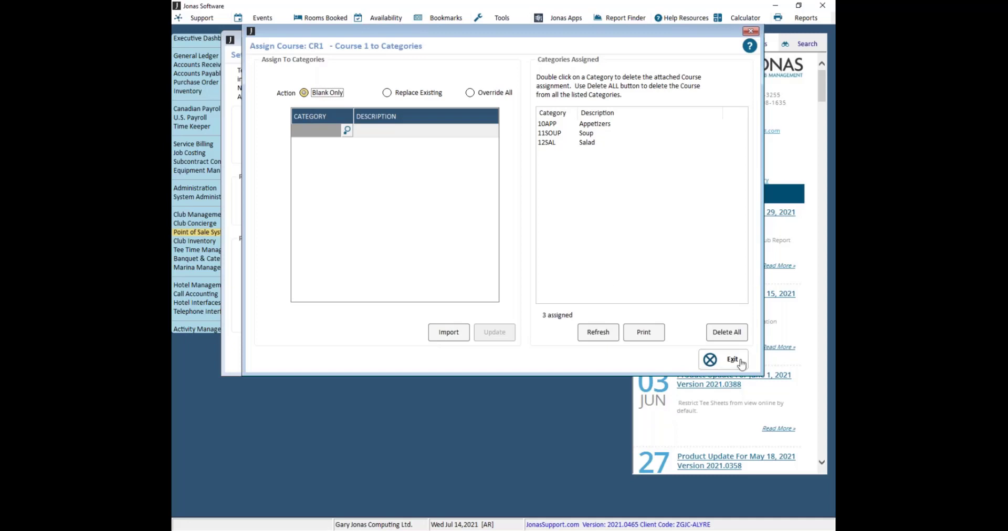
pyautogui.click(723, 360)
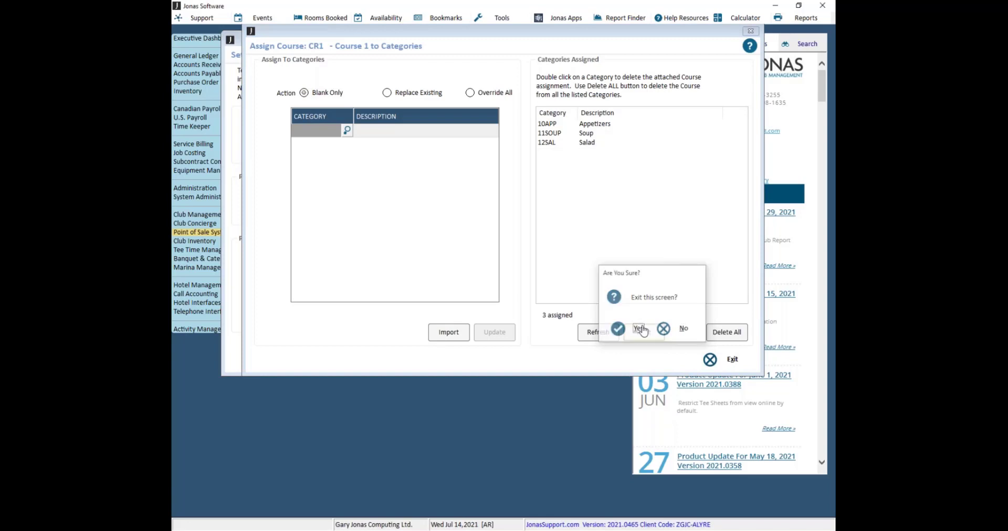
pyautogui.click(641, 330)
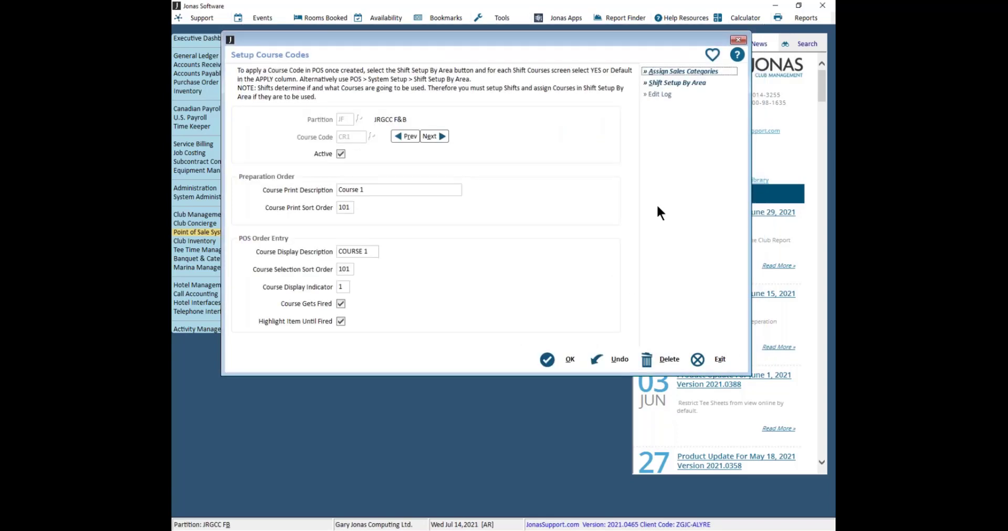
# - Open the courses available for the Lunch shift of the 2 - Grille Room sales area from Shift Setup By Area
pyautogui.click(717, 86)
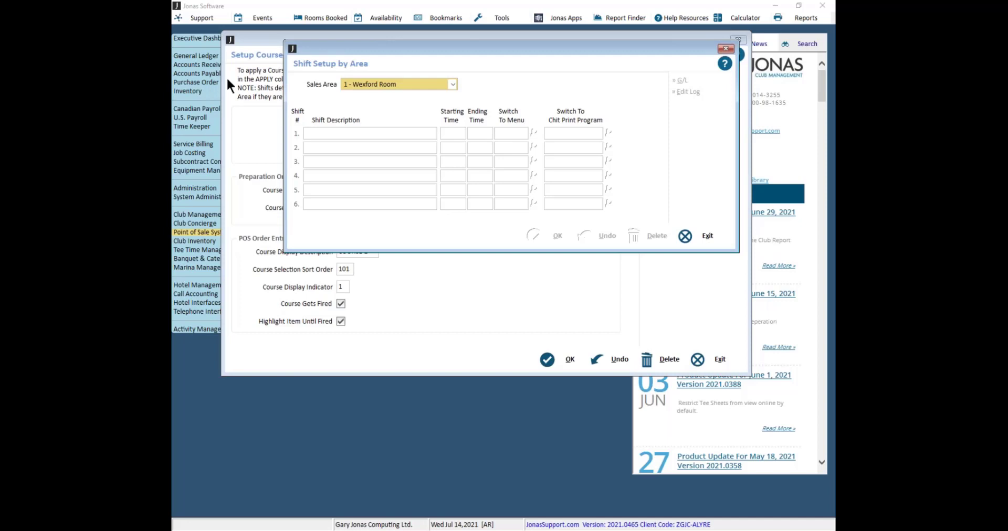
pyautogui.click(452, 83)
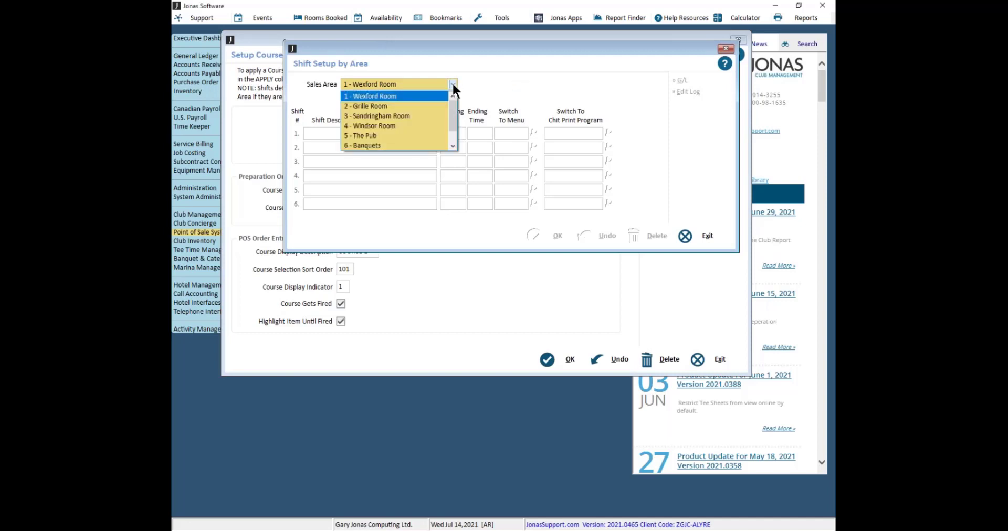
pyautogui.click(429, 105)
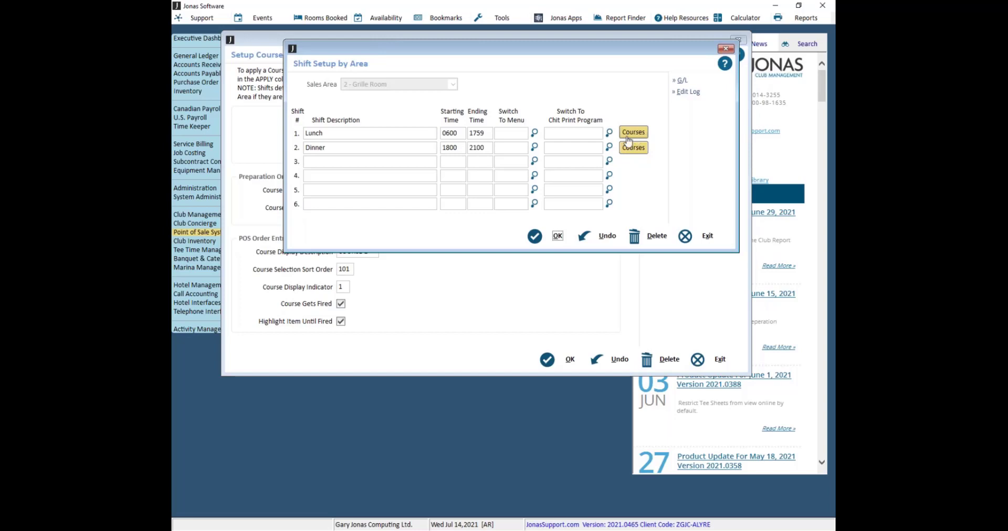
pyautogui.click(633, 132)
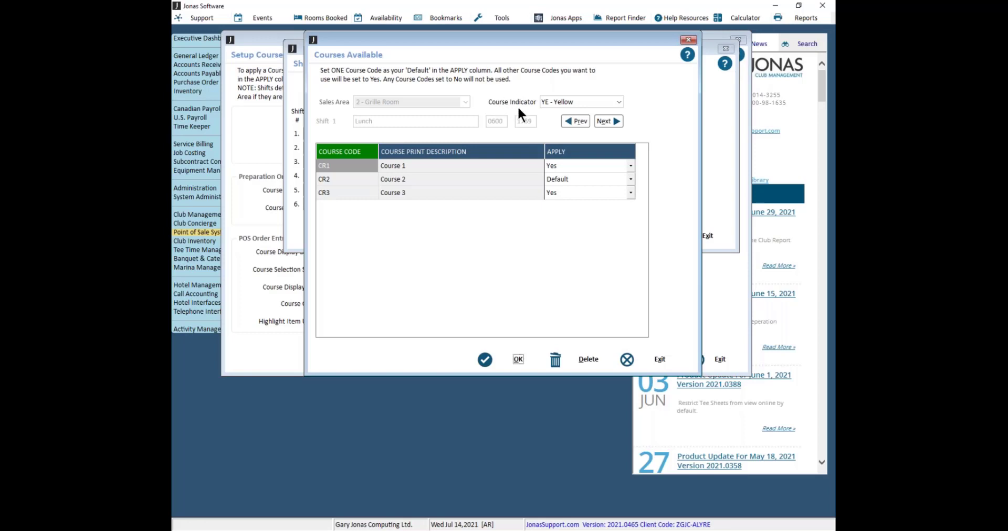
# - Examine the Lunch shift's course indicator colors and the Apply options for CR2, accept the settings, and leave the course setup
pyautogui.click(618, 102)
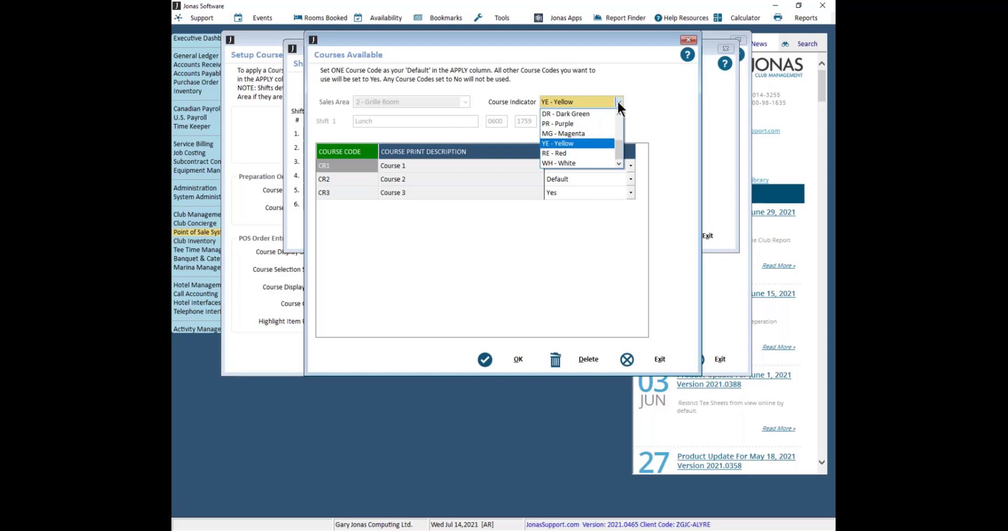
pyautogui.click(618, 102)
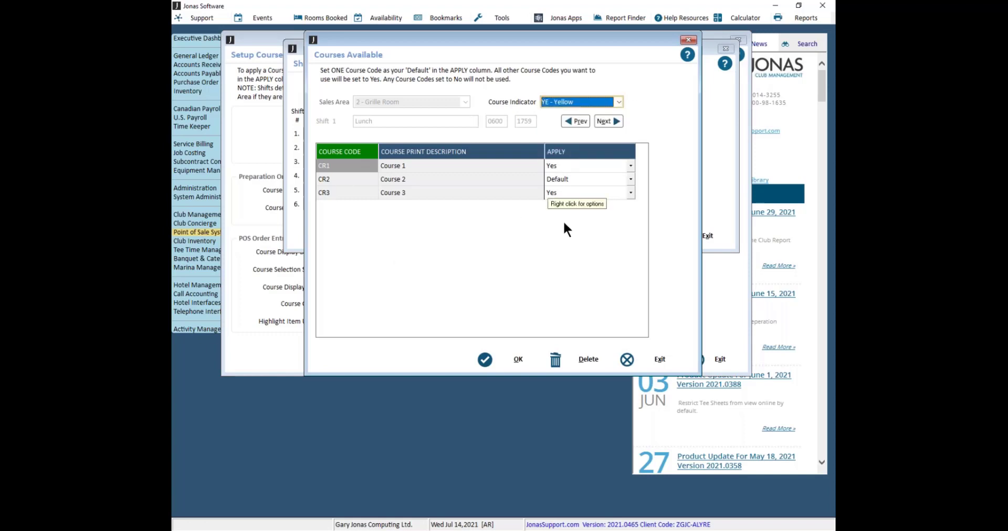
pyautogui.click(631, 179)
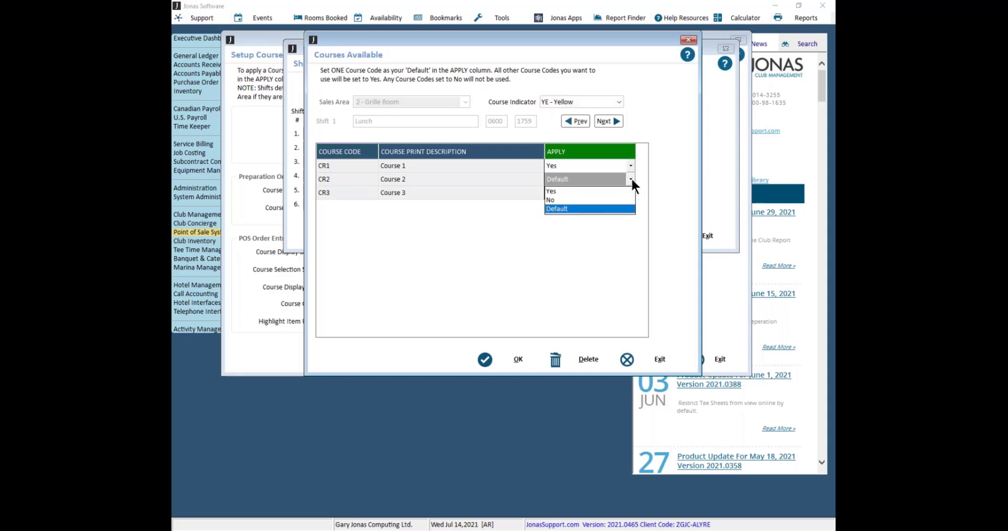
pyautogui.click(655, 222)
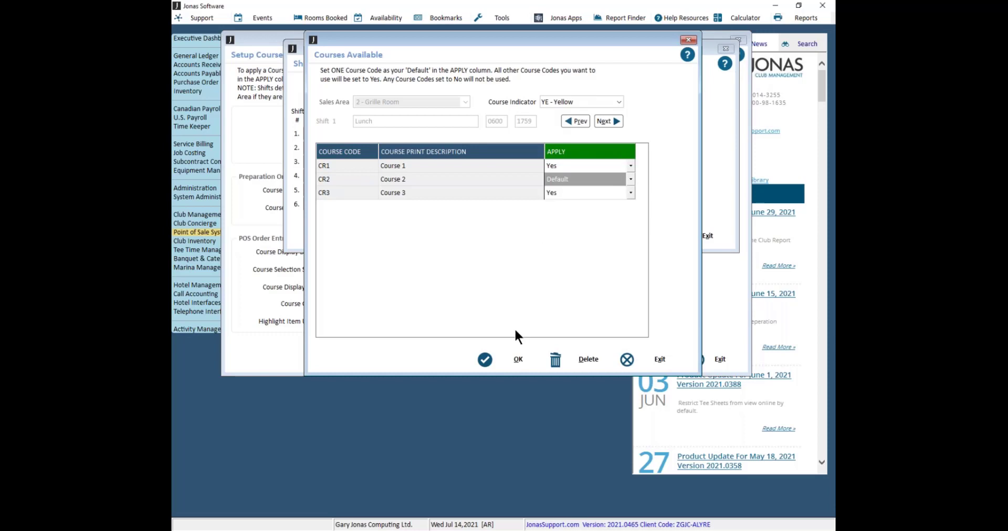
pyautogui.click(517, 362)
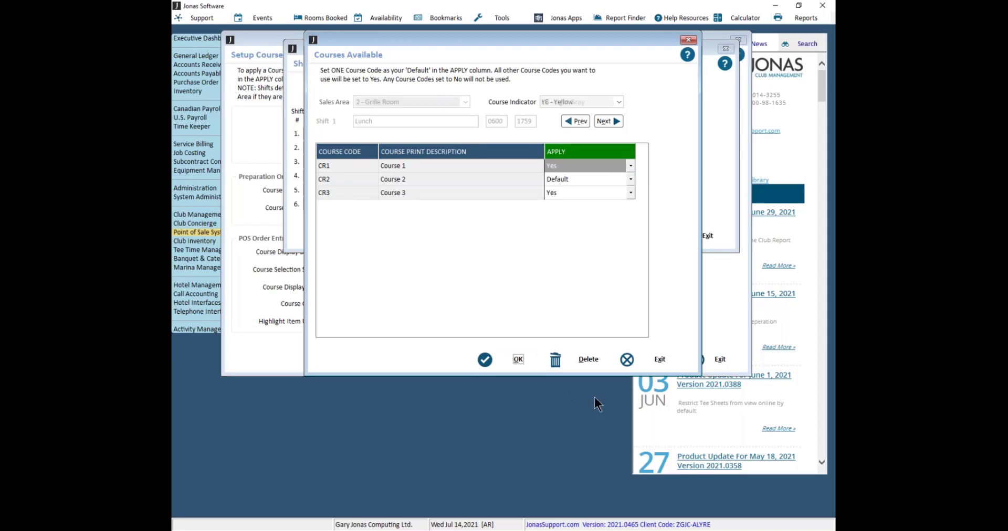
pyautogui.click(703, 238)
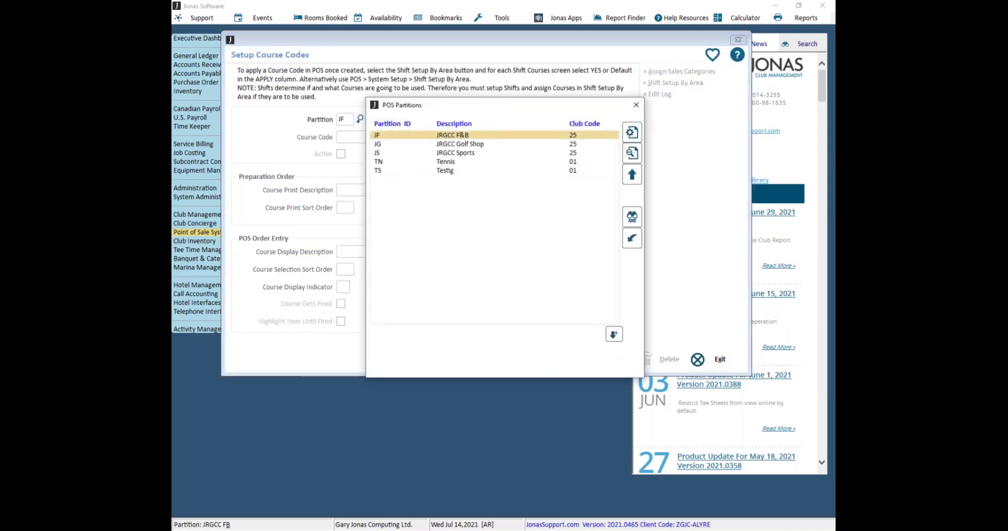
pyautogui.press('Escape')
pyautogui.press('Escape')
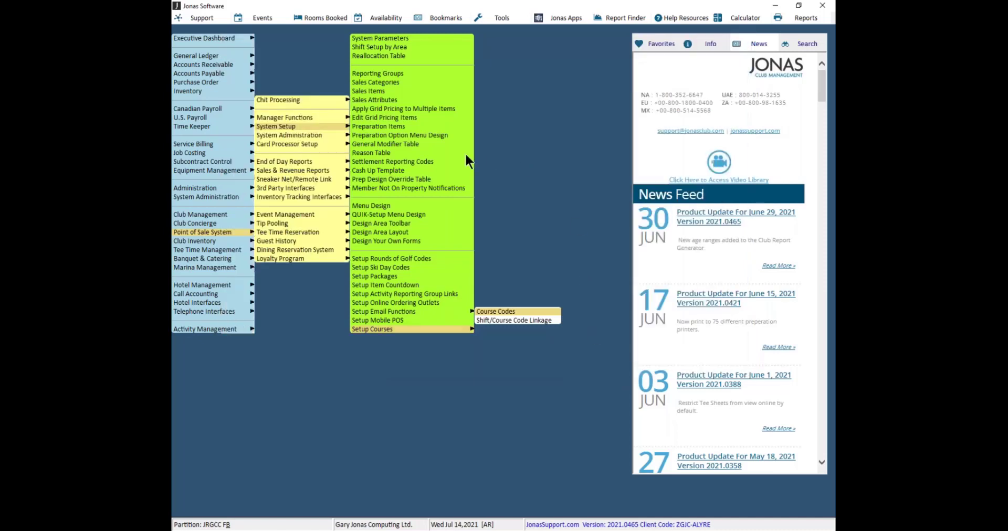
# - Open the COURSE menu design in QUIK-Setup Menu Design and examine the Fire SELECT button's fire course options
pyautogui.click(432, 213)
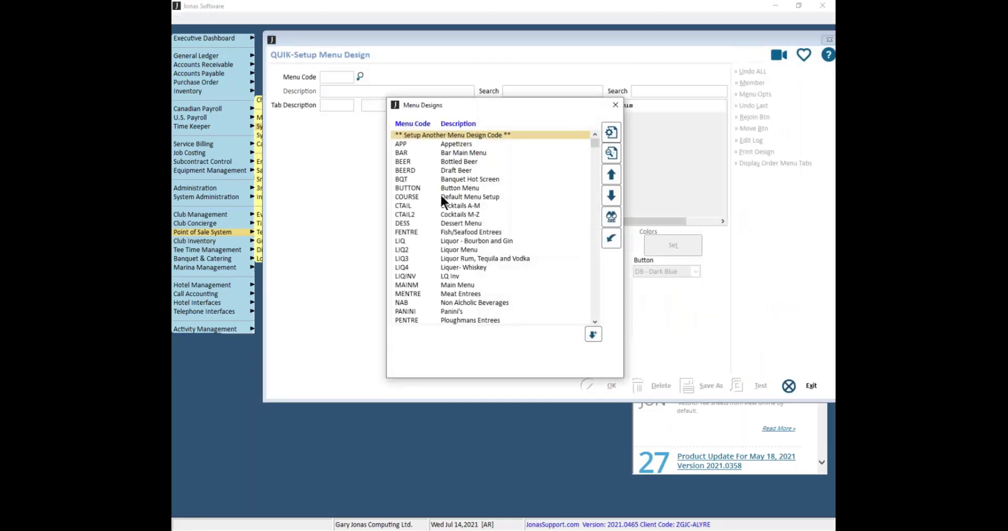
pyautogui.doubleClick(404, 195)
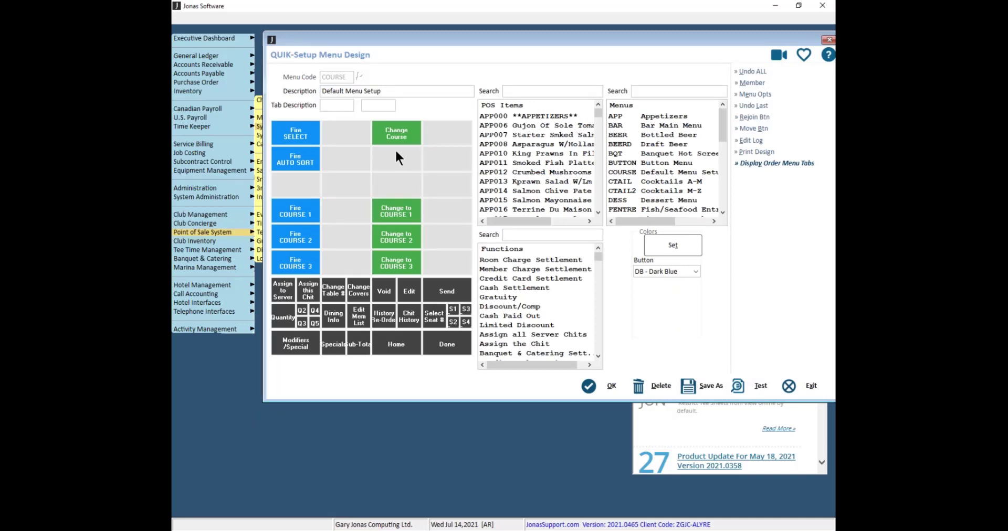
pyautogui.doubleClick(304, 134)
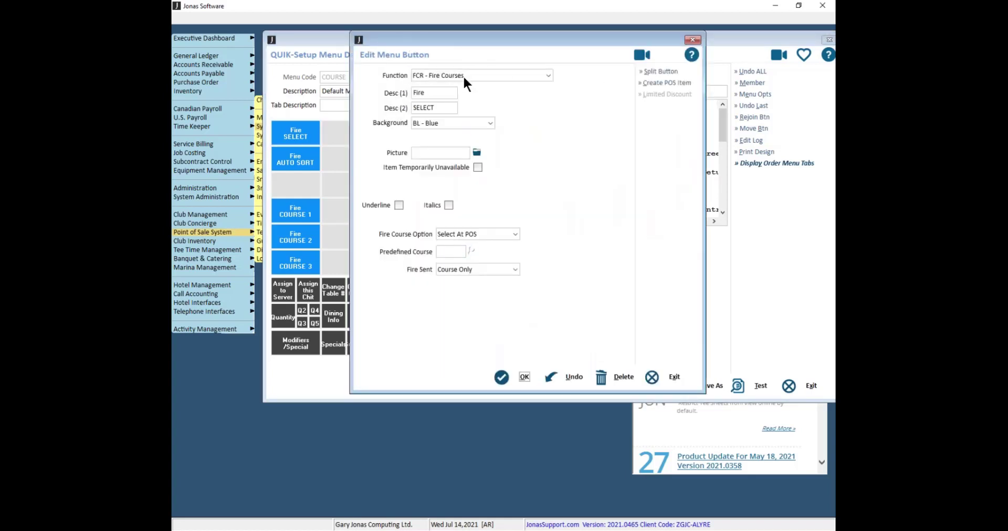
pyautogui.click(513, 238)
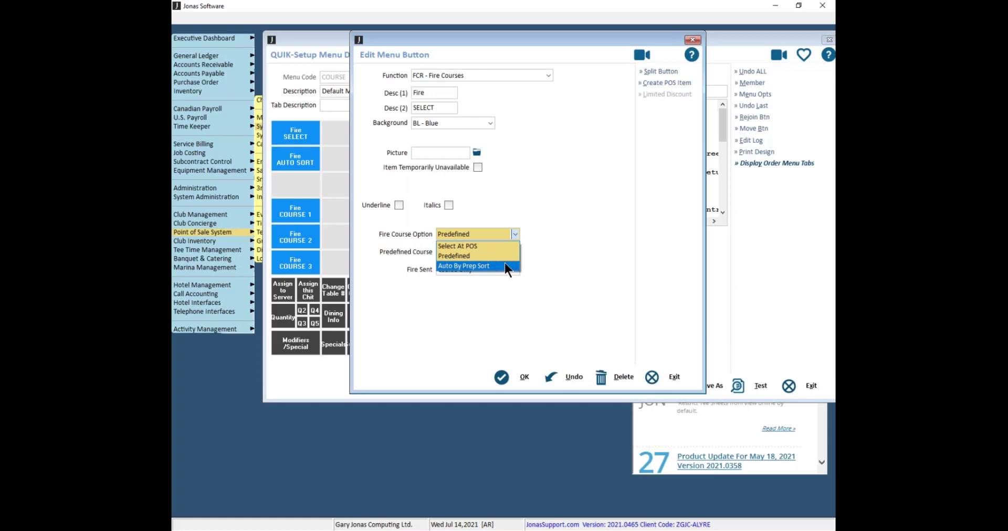
pyautogui.click(591, 260)
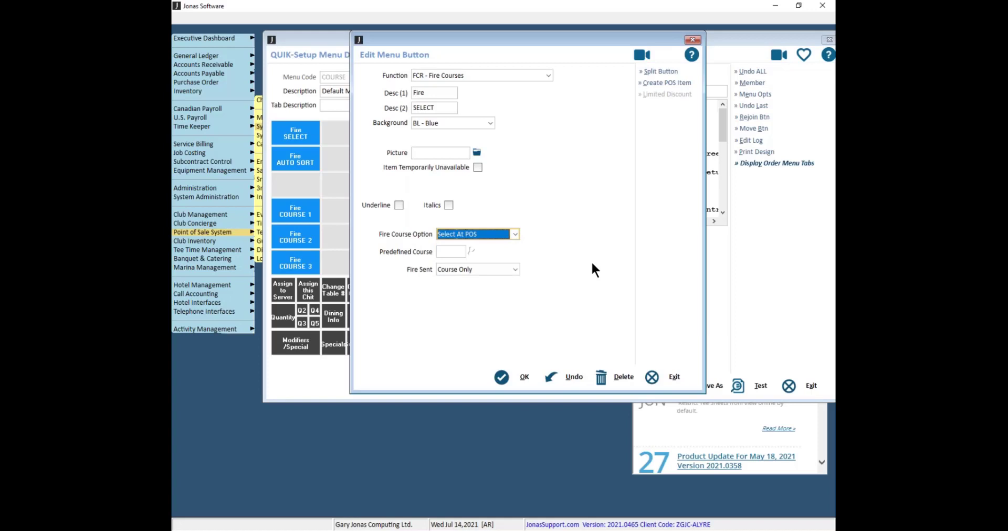
pyautogui.click(679, 377)
# - Examine the Change Course button's change course options and exit the menu design setup
pyautogui.doubleClick(411, 136)
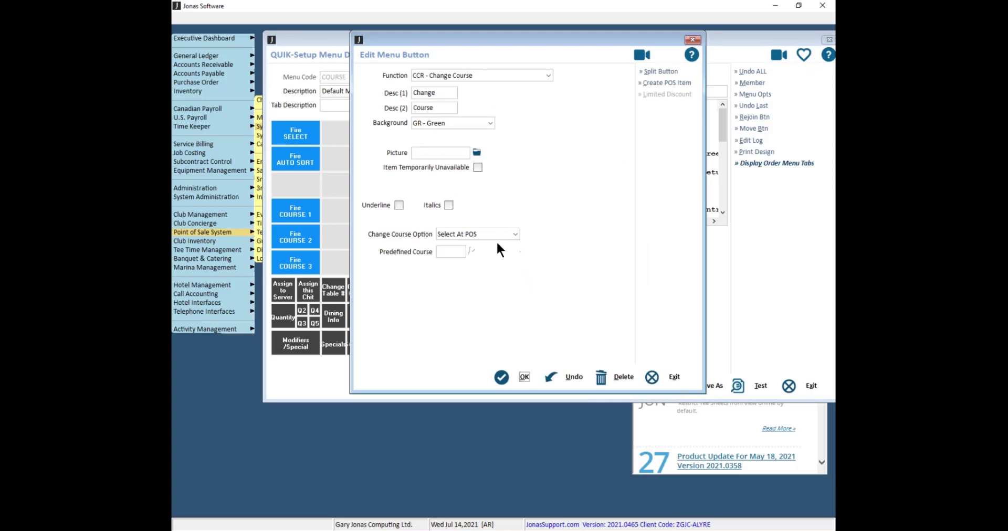
pyautogui.click(514, 234)
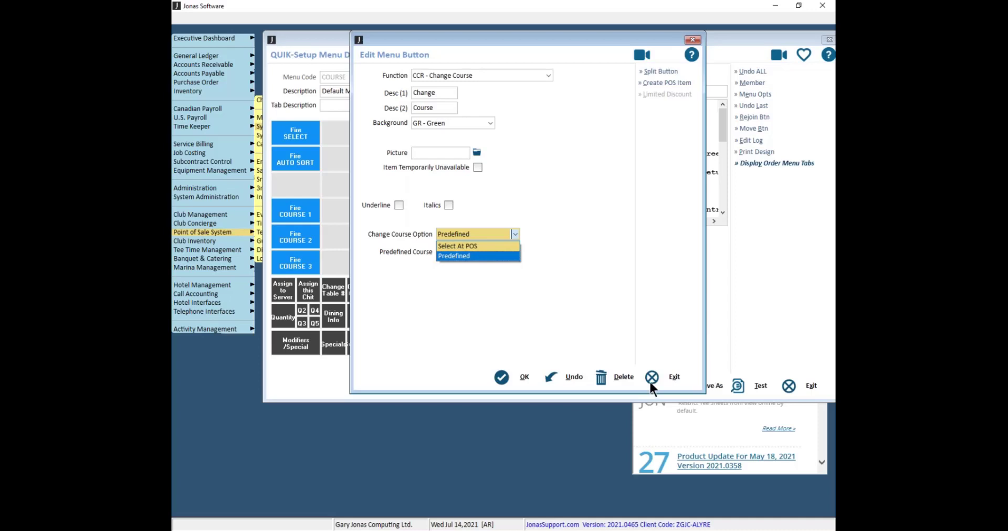
pyautogui.click(662, 371)
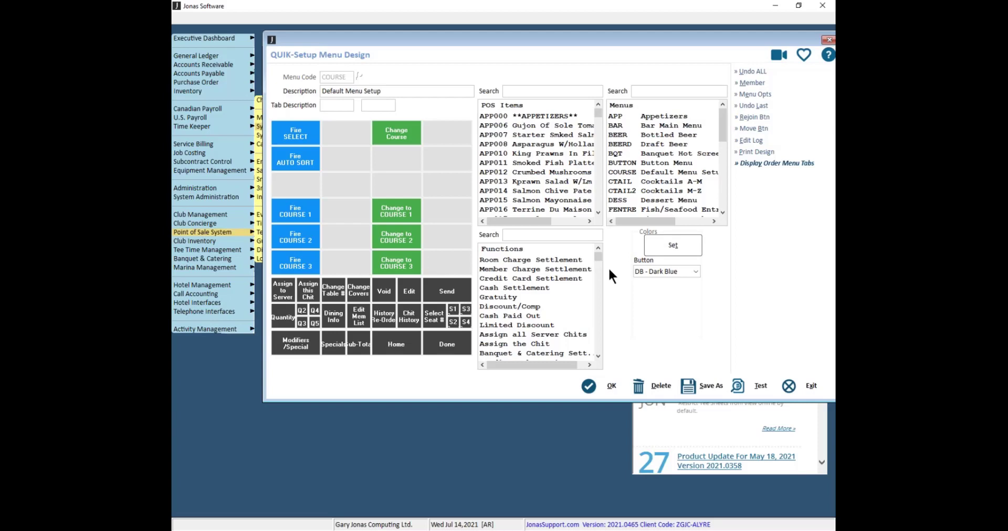
pyautogui.click(808, 386)
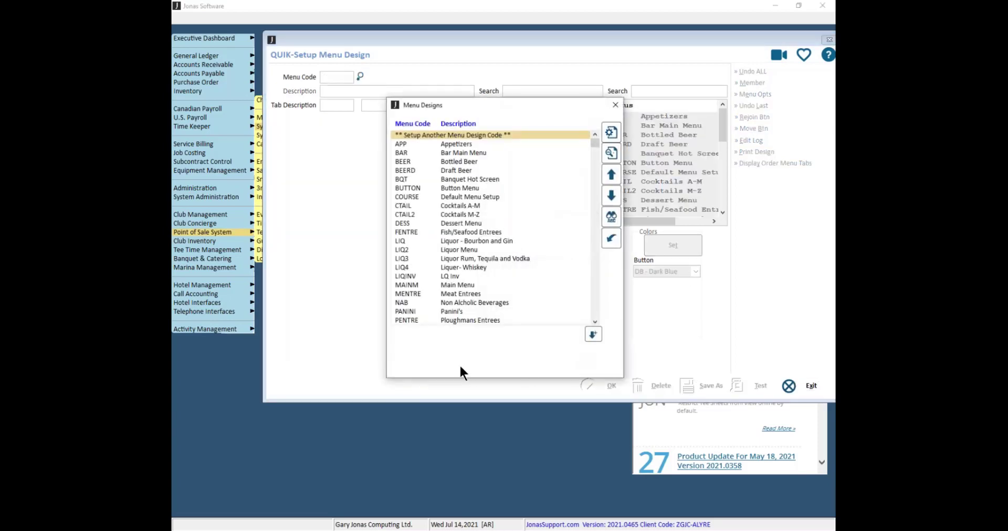
pyautogui.press('Escape')
pyautogui.press('Escape')
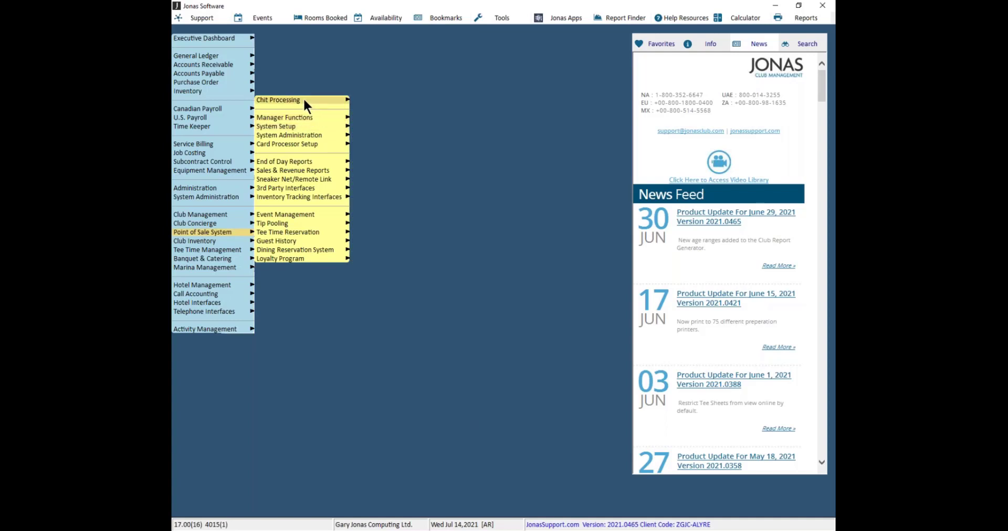
# - Open the existing table #1 chit in the Grille Room from chit processing
pyautogui.moveTo(304, 100)
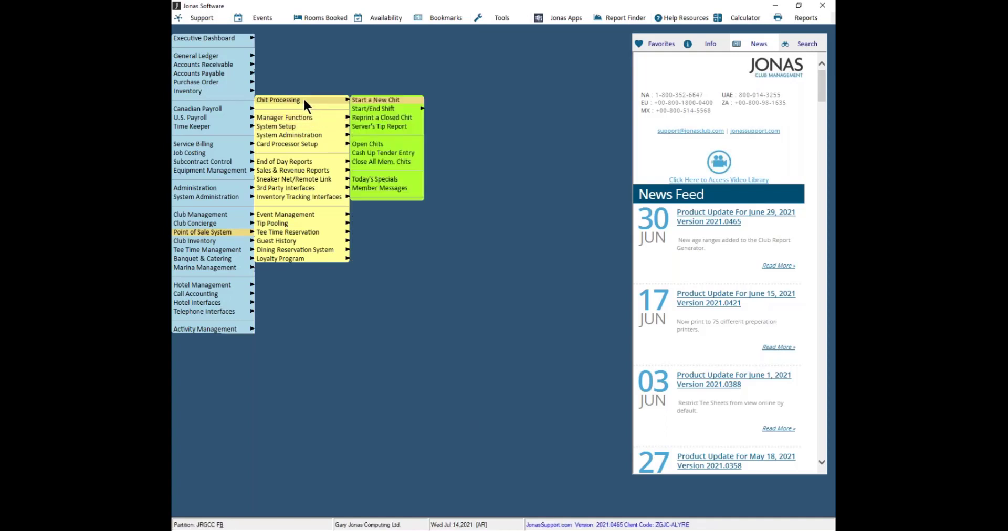
pyautogui.click(387, 98)
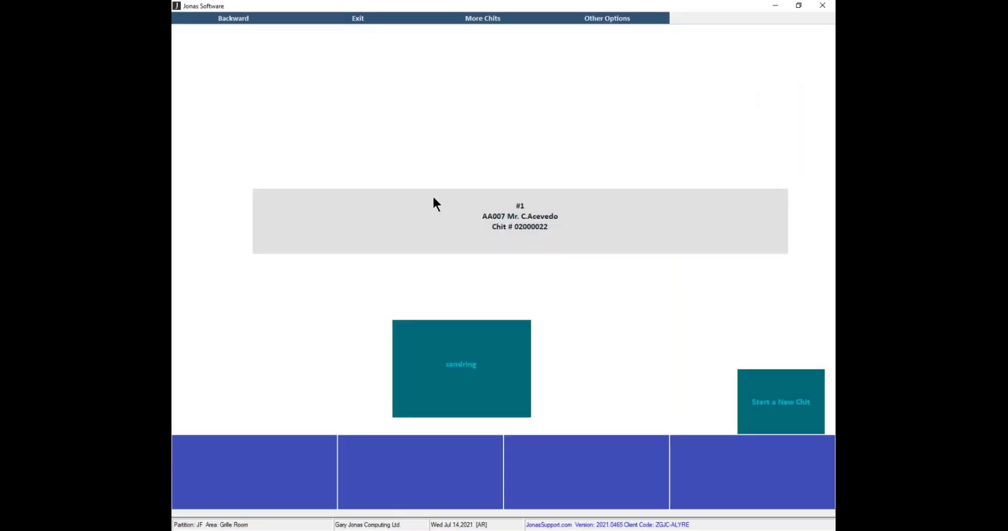
pyautogui.click(433, 199)
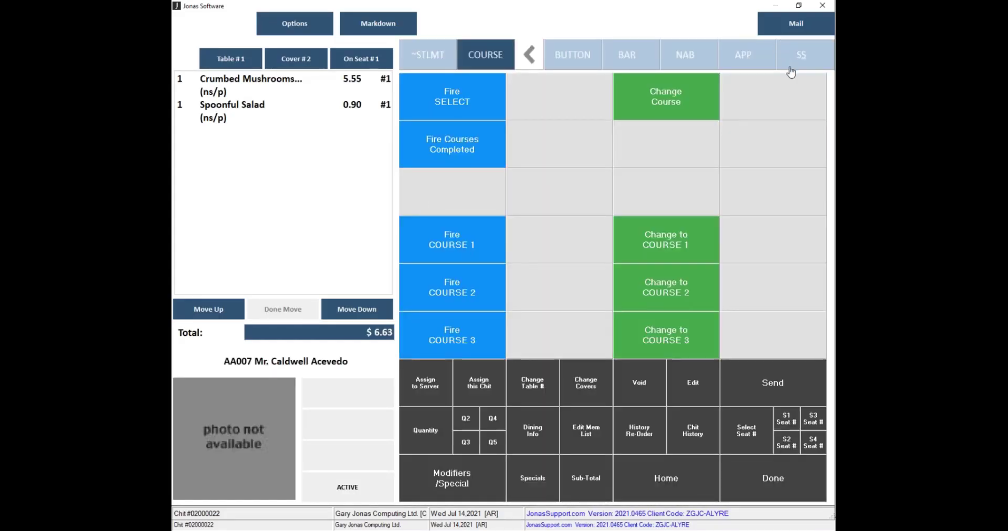
# - Leave the chit, log back in with the user ID, and close the assigned tasks window
pyautogui.moveTo(634, 6); pyautogui.dragTo(0, 262)
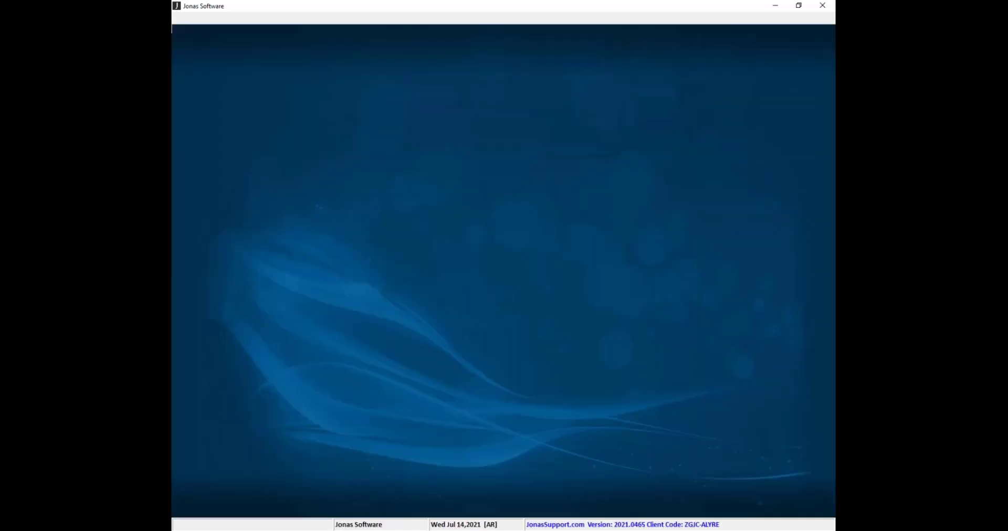
pyautogui.write('GJSYSTEM')
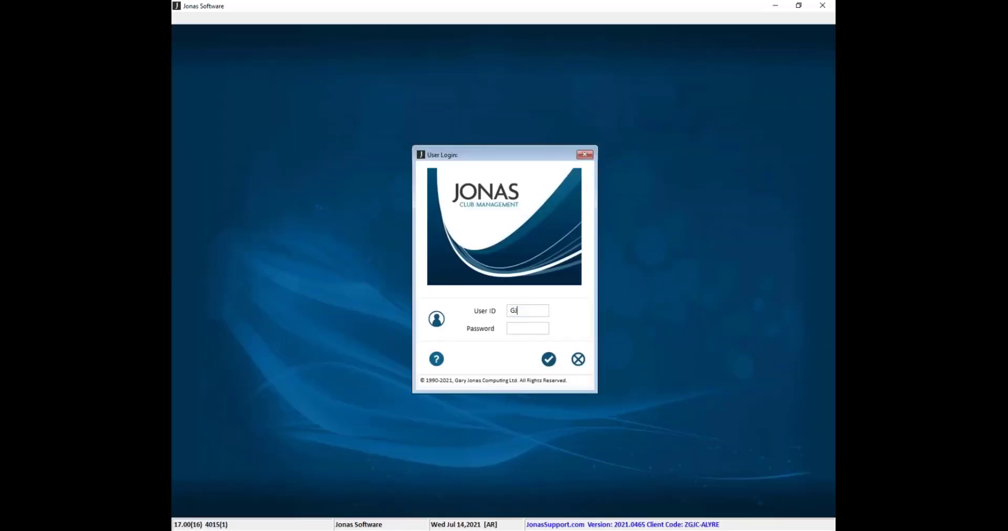
pyautogui.press('Tab')
pyautogui.press('Return')
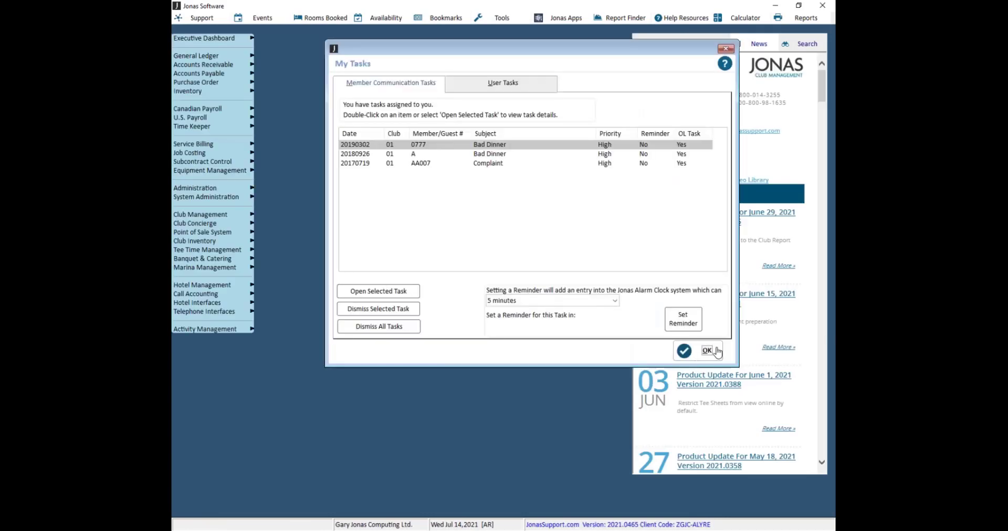
pyautogui.click(728, 47)
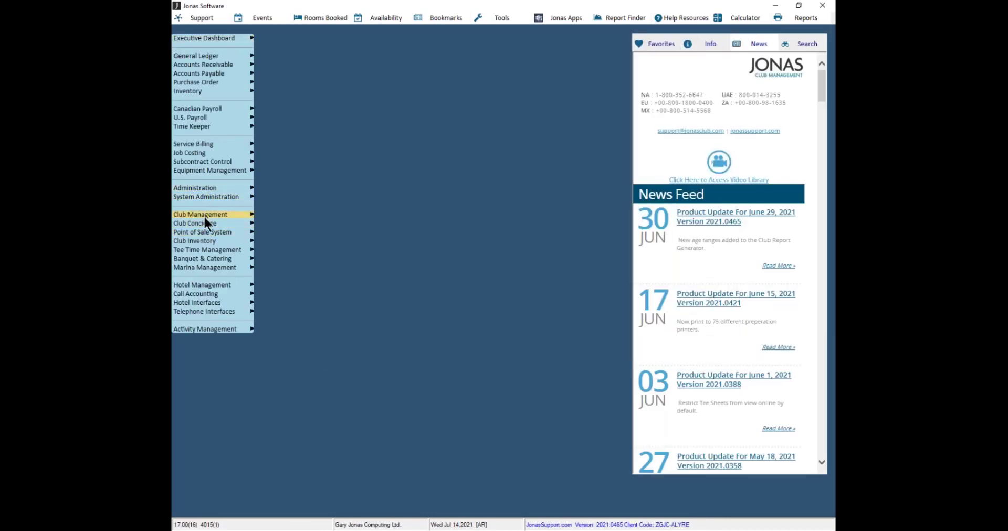
# - Start a chit from Point of Sale chit processing and bring up the table #1 chit with its COURSE menu
pyautogui.click(204, 232)
pyautogui.click(284, 100)
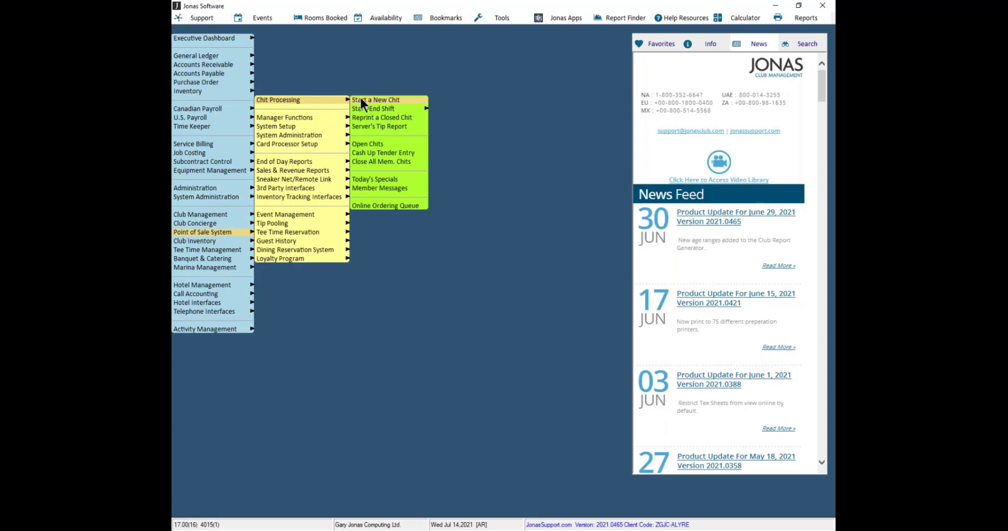
pyautogui.click(361, 100)
pyautogui.click(519, 339)
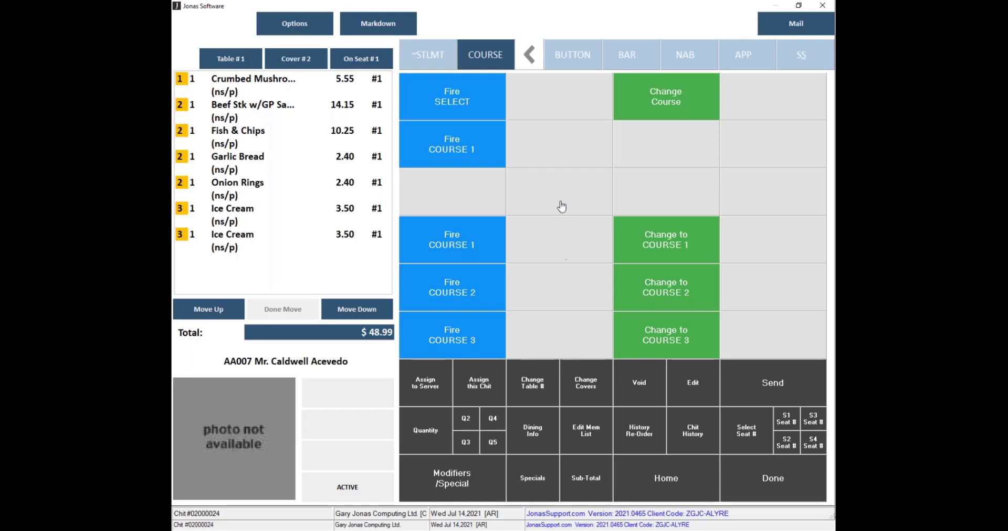
# - Fire COURSE 1 on the table #1 chit by choosing it from the Fire SELECT course list, and fire COURSE 2 as the next course
pyautogui.click(480, 105)
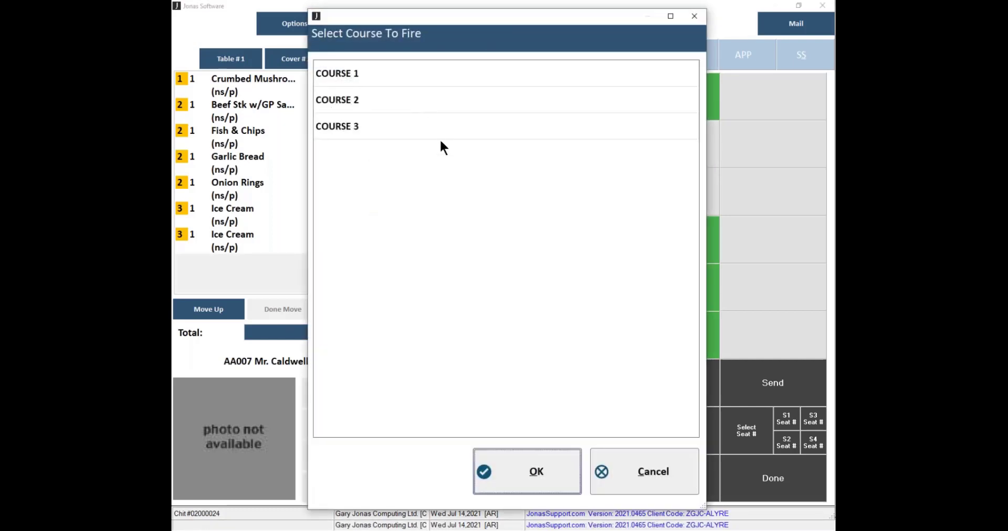
pyautogui.click(393, 78)
pyautogui.click(566, 482)
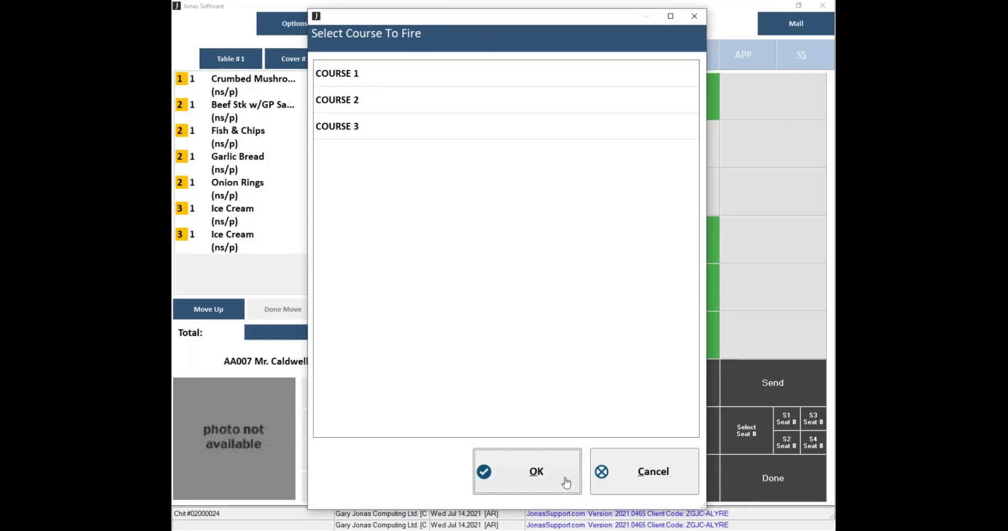
pyautogui.click(469, 250)
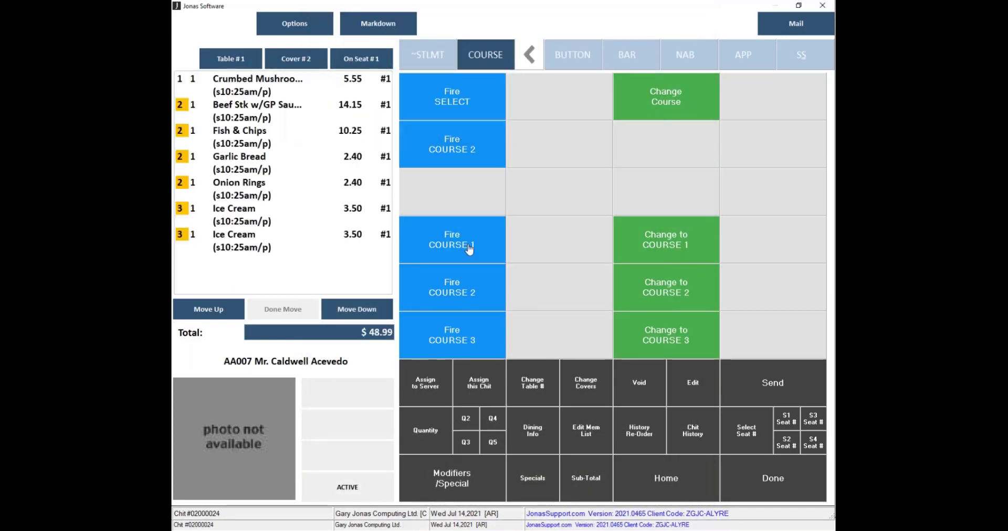
pyautogui.click(443, 157)
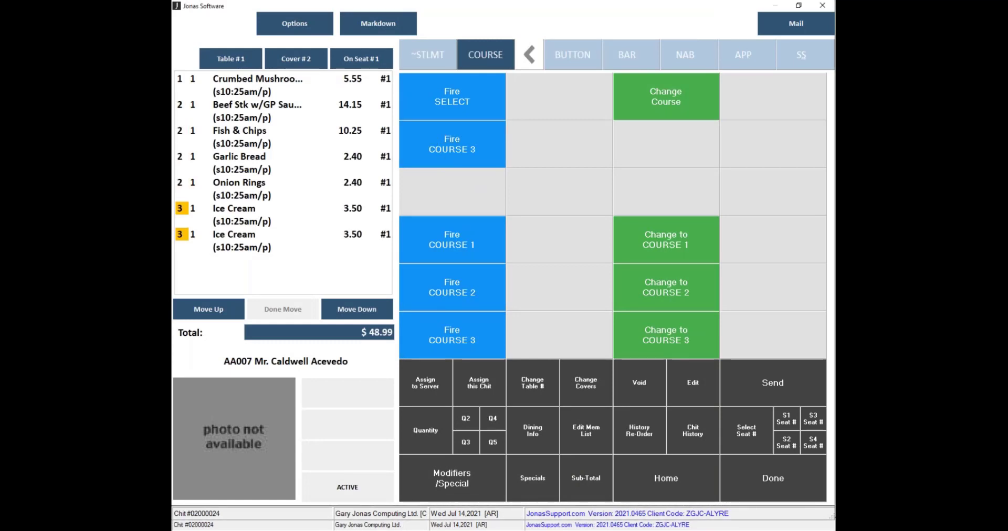
# - Change the first Ice Cream item on the chit to COURSE 2
pyautogui.click(253, 213)
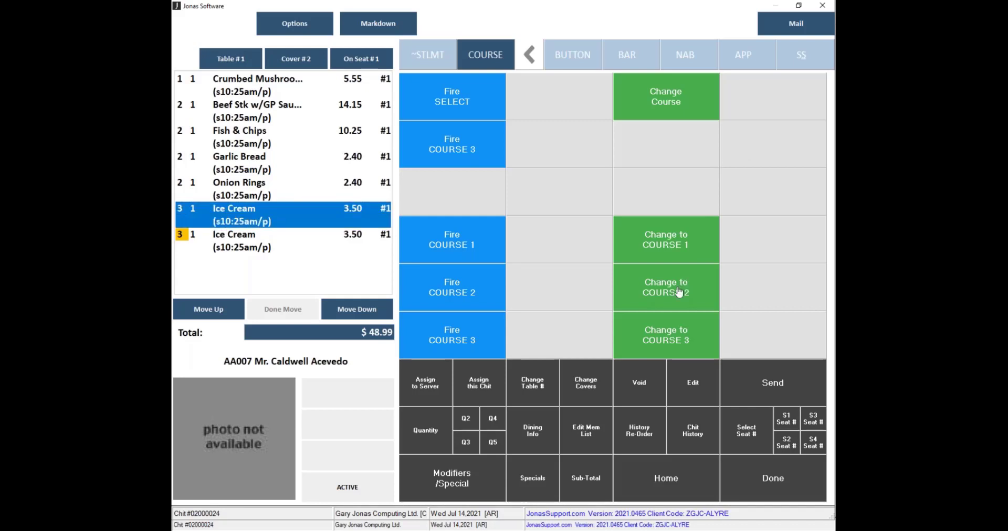
pyautogui.click(678, 335)
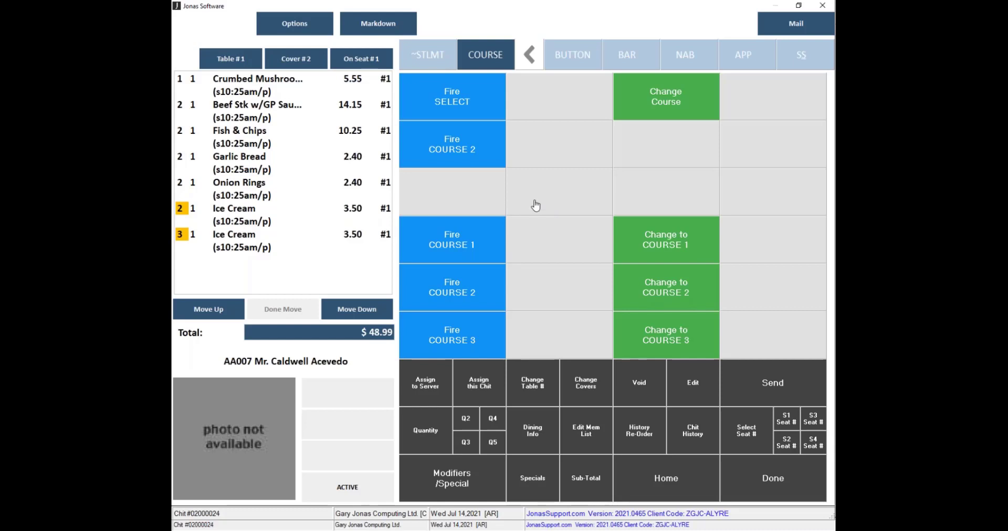
pyautogui.click(259, 93)
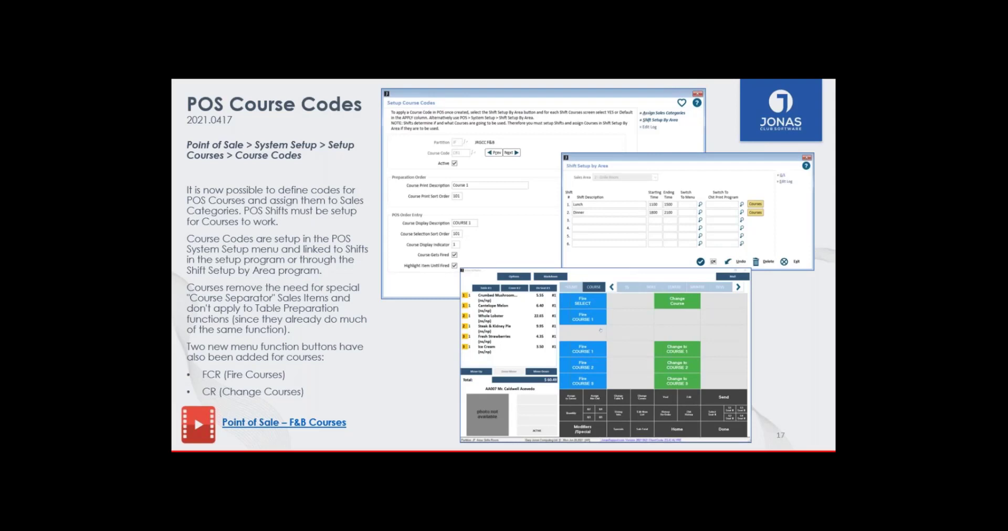
pyautogui.click(435, 319)
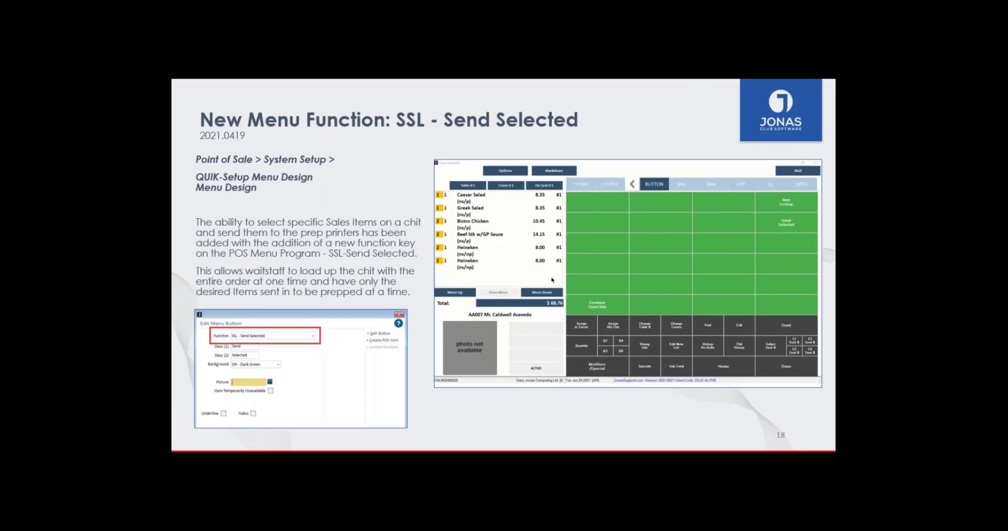